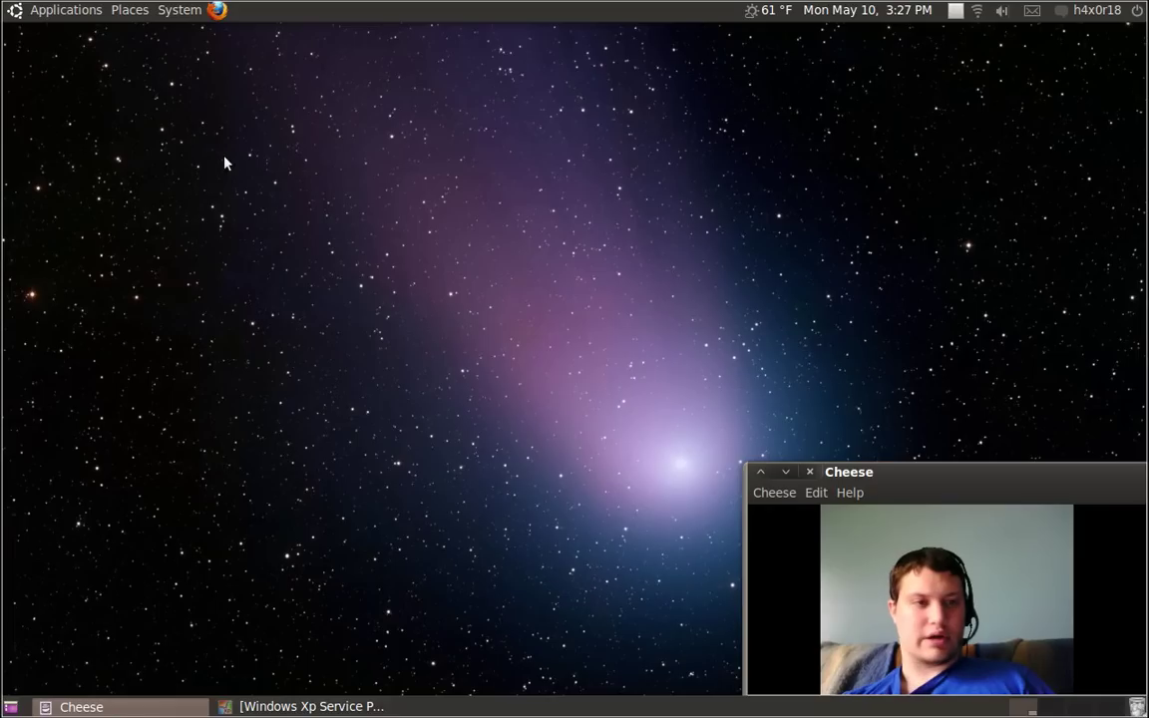
- Search Ubuntu Software Center for 'wireshark' and confirm Wireshark is already installed
click(55, 14)
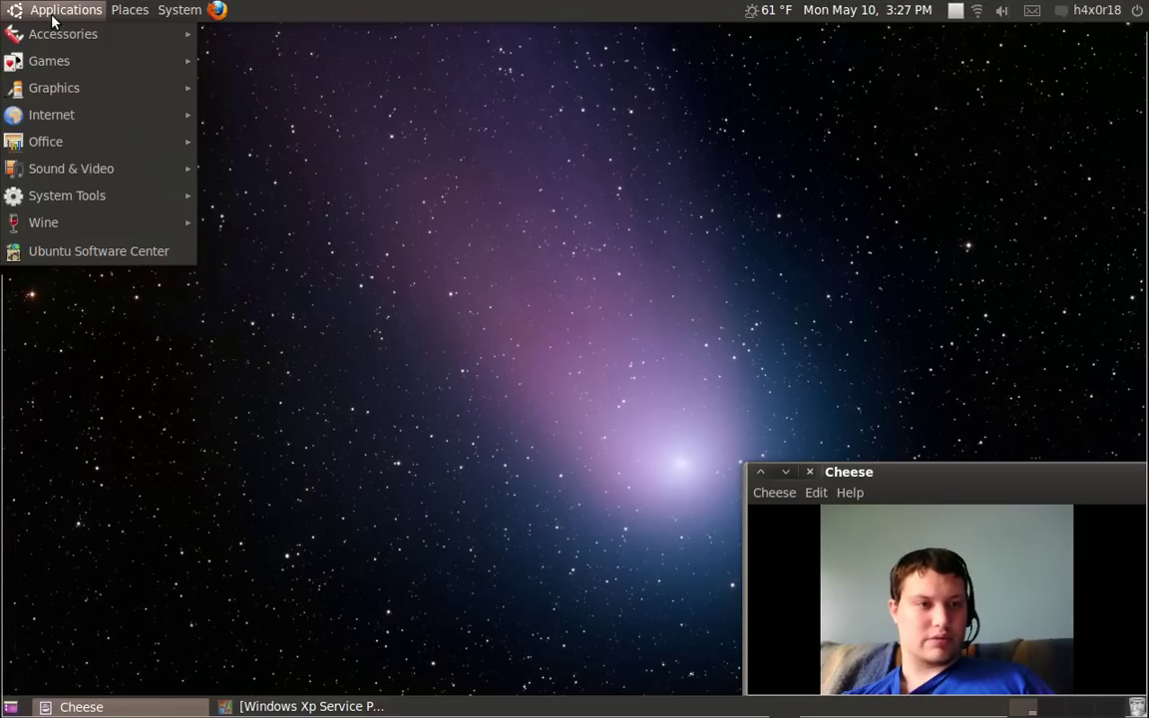
click(57, 13)
click(58, 13)
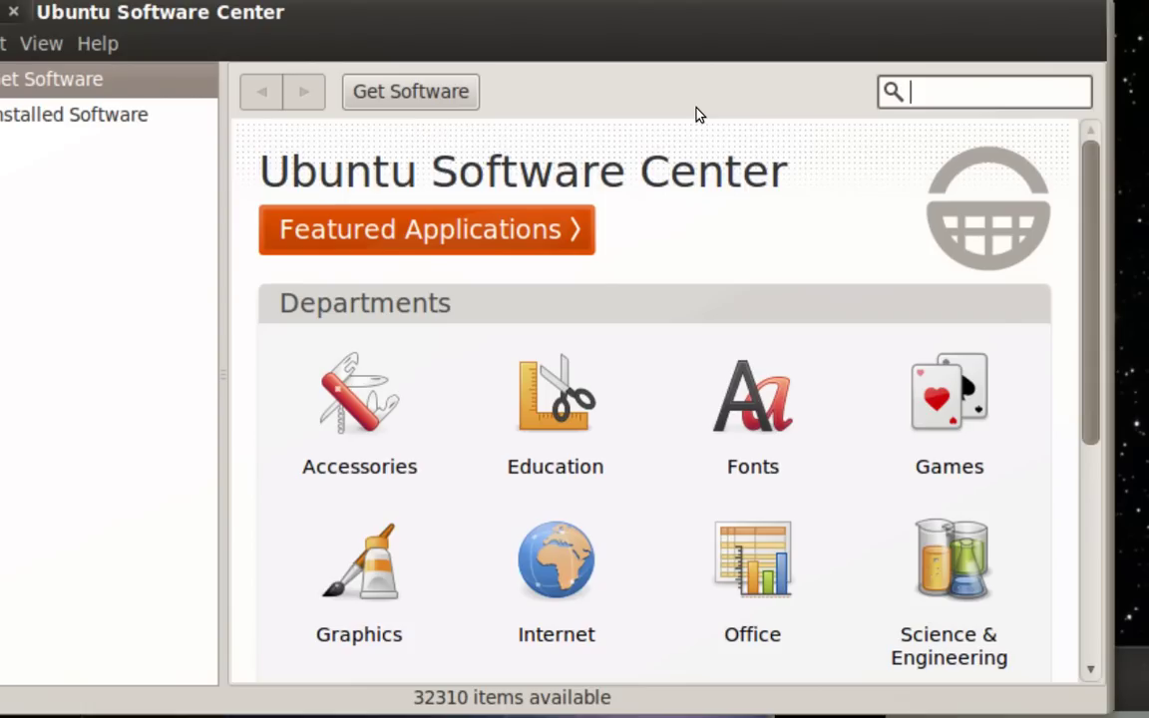
text(wiresha)
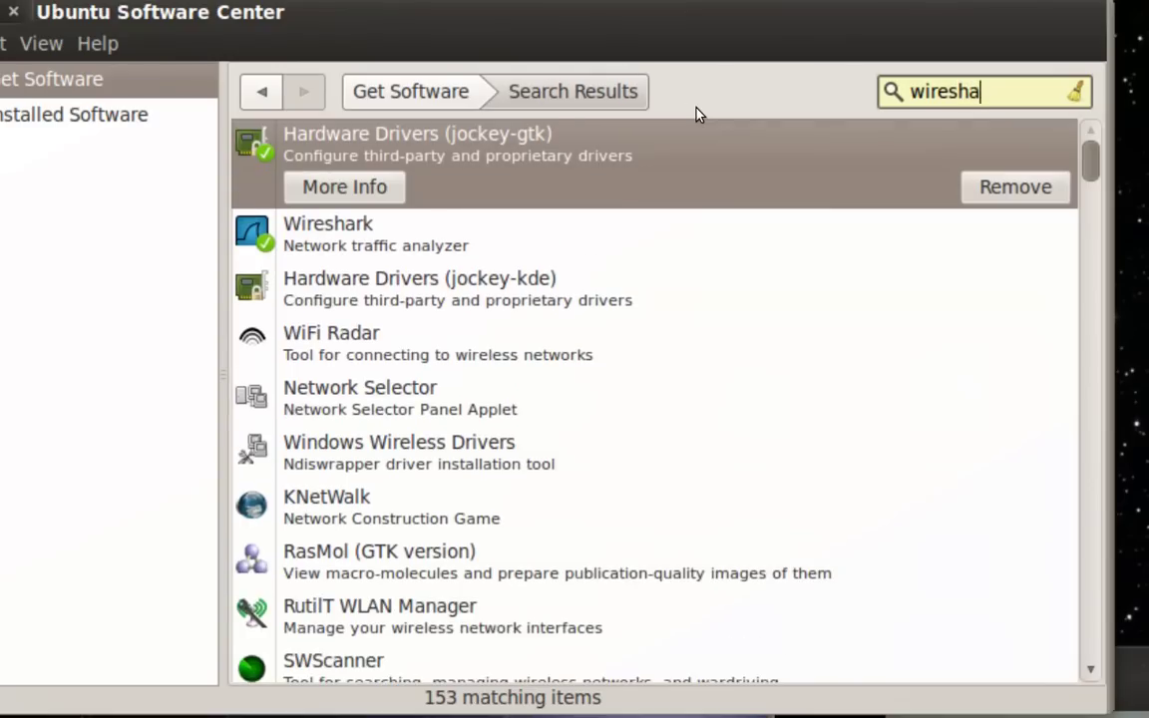
text(rk)
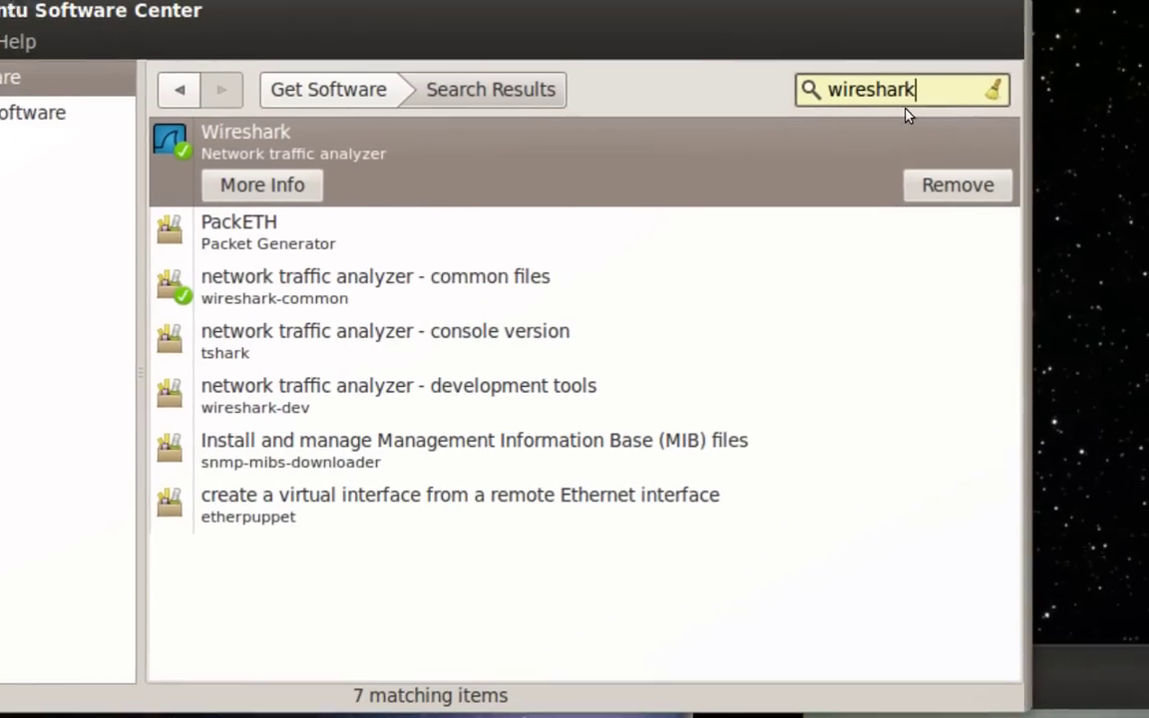
double_click(898, 97)
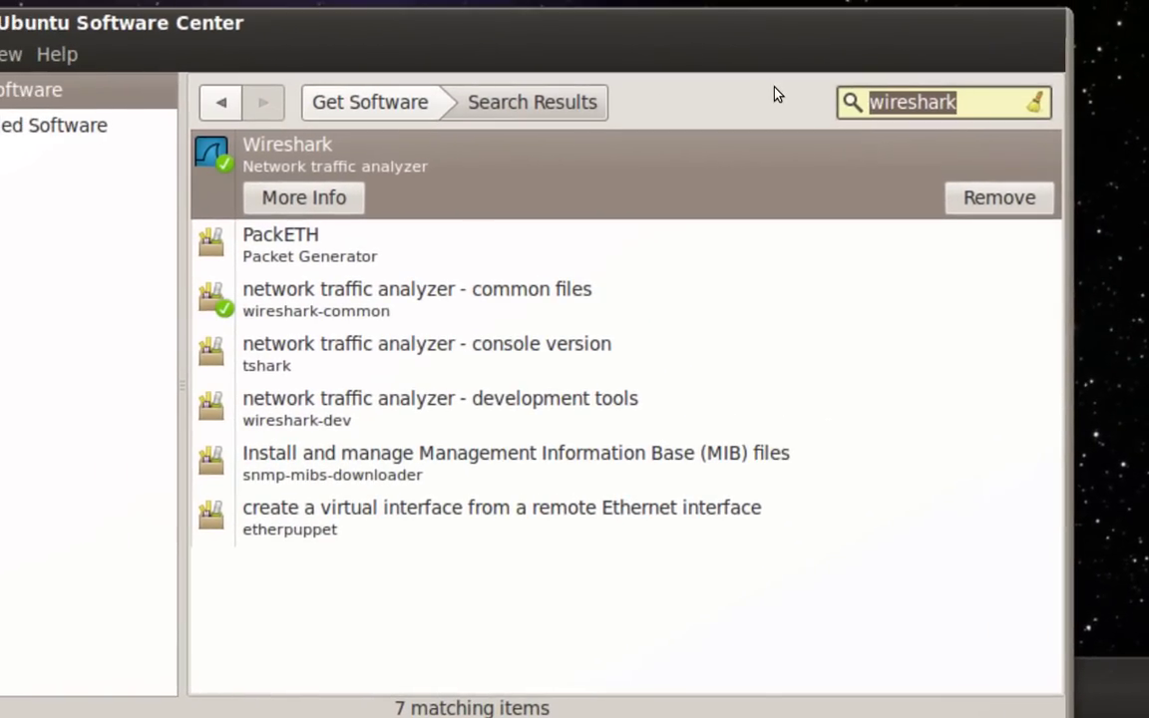
- Search for 'nmap' and check the results: The Network Mapper and Zenmap are installed, NmapSI4 is not
text(nma)
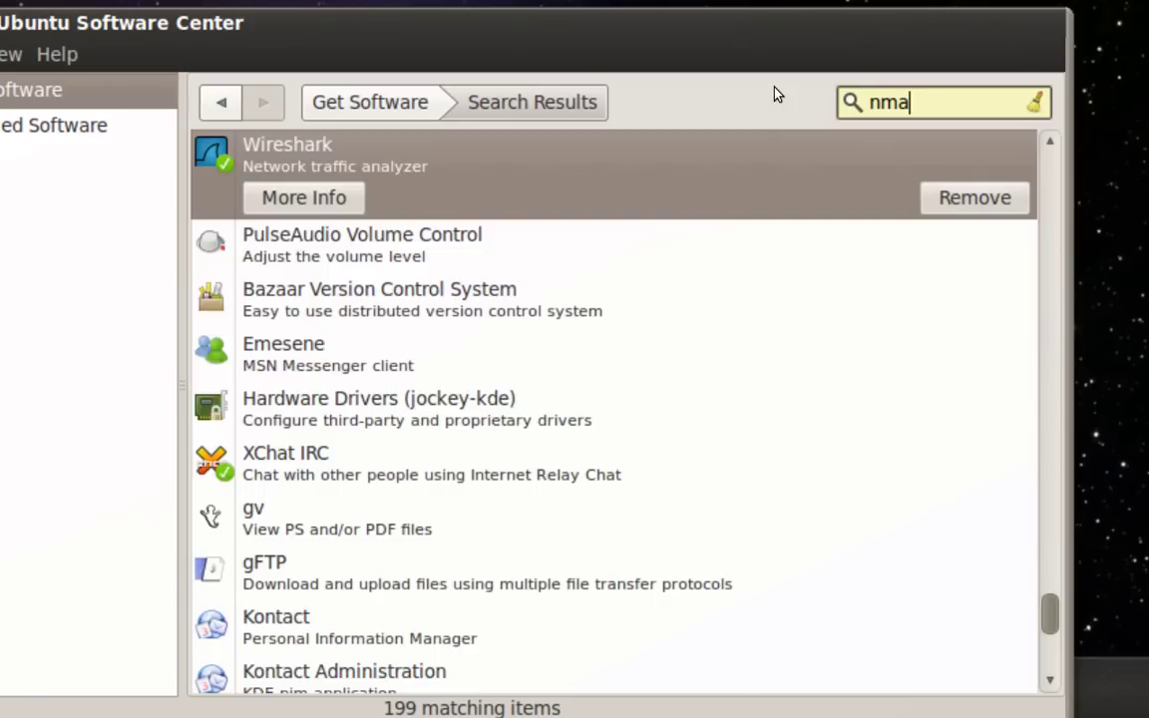
text(p)
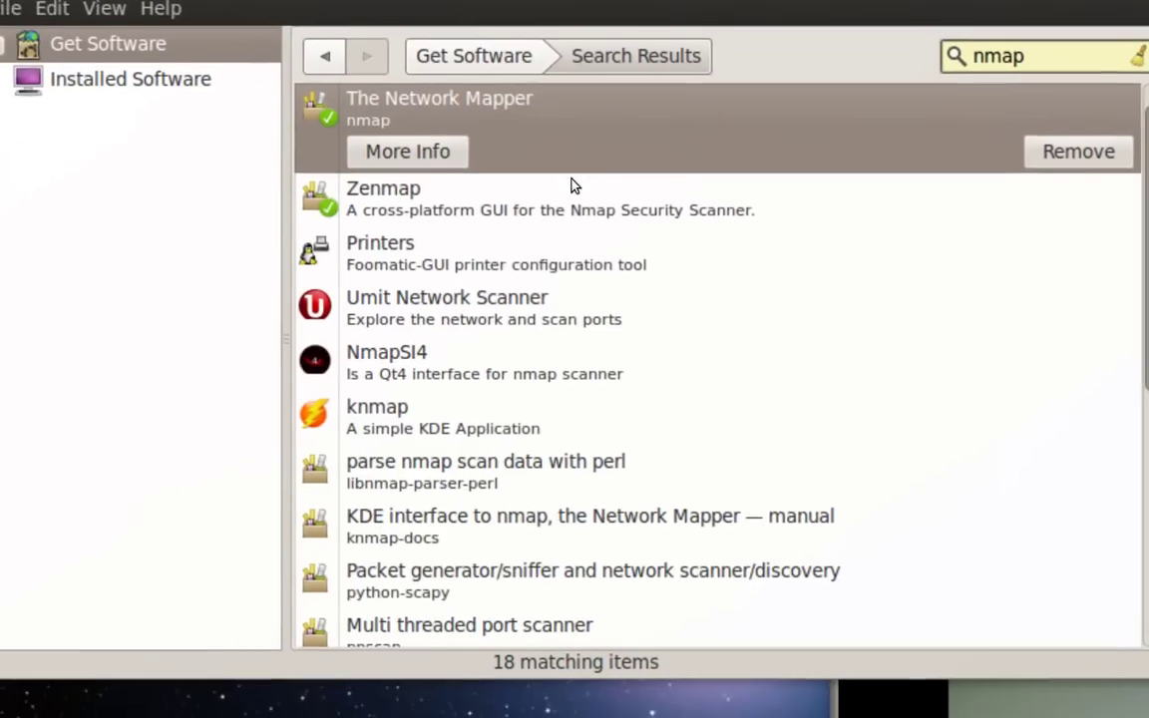
click(454, 214)
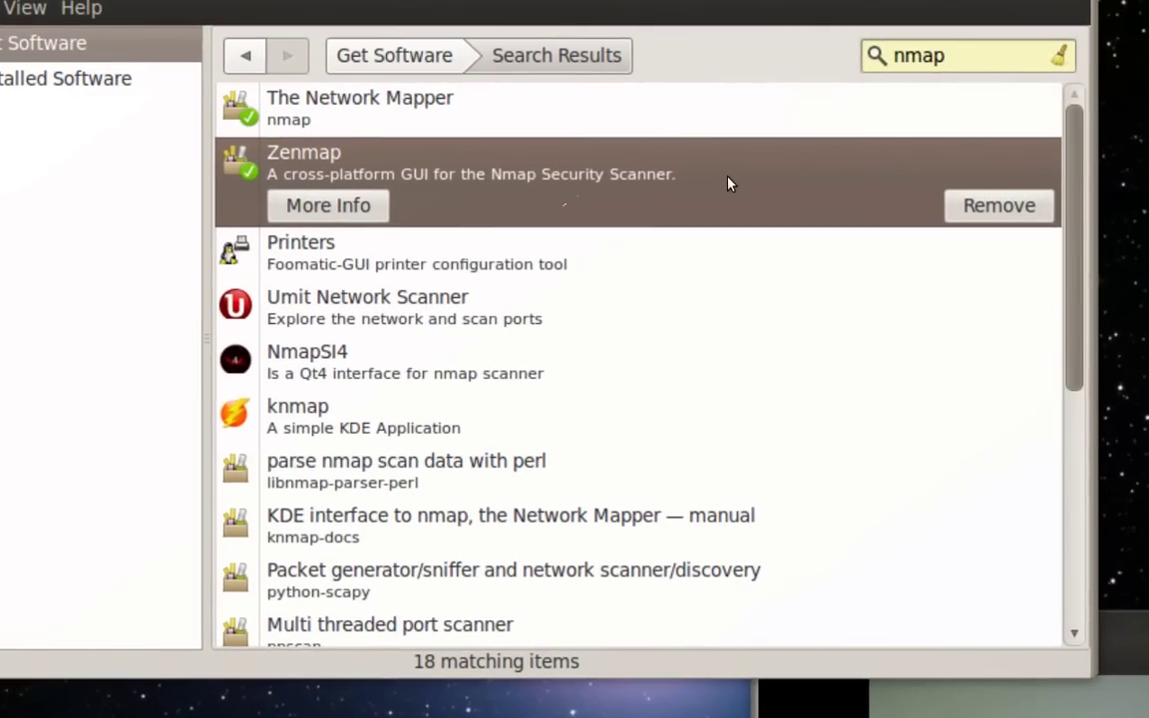
click(679, 124)
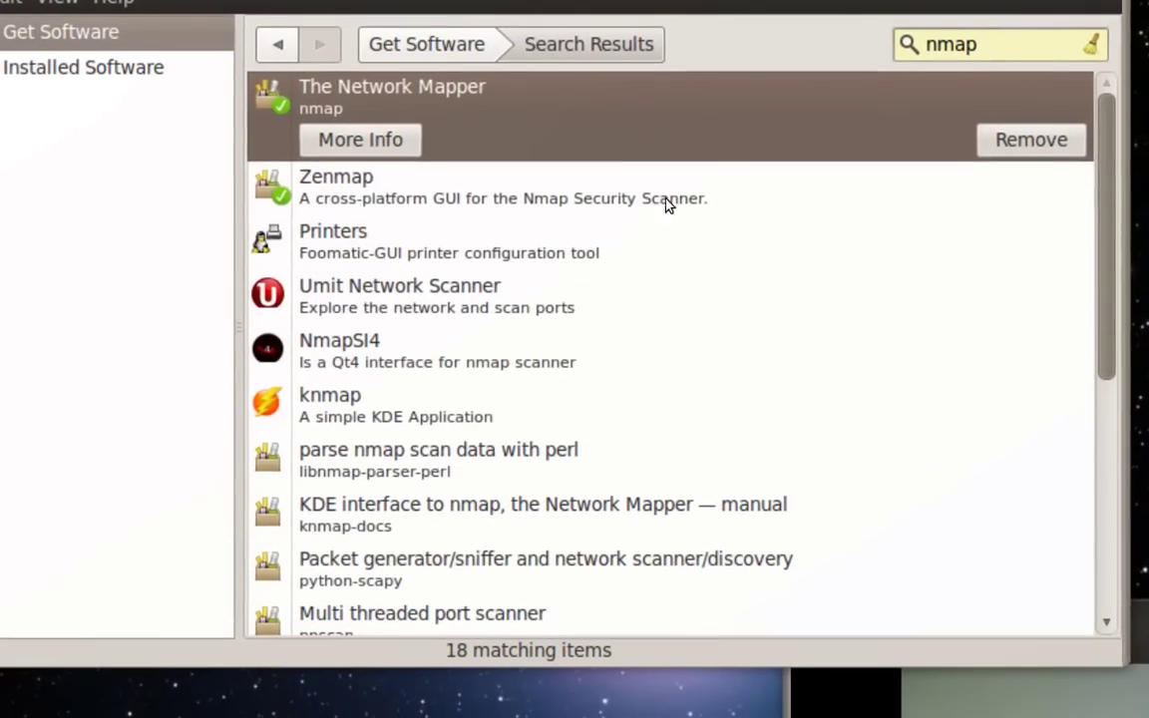
click(668, 203)
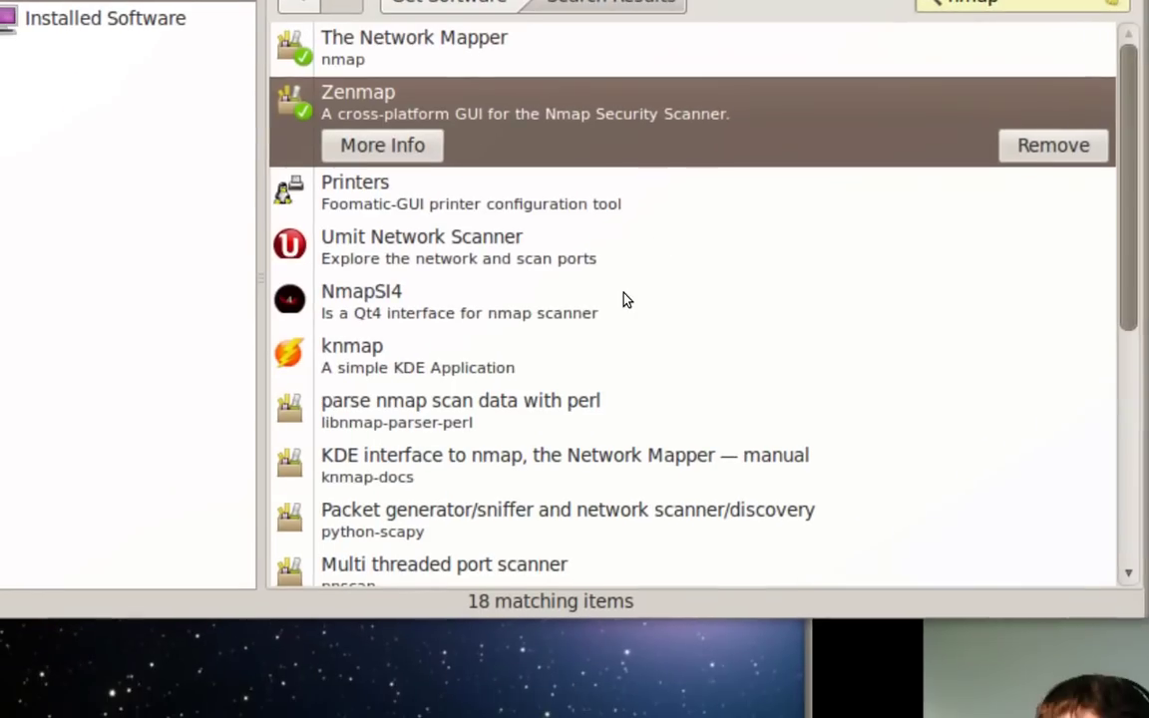
click(604, 302)
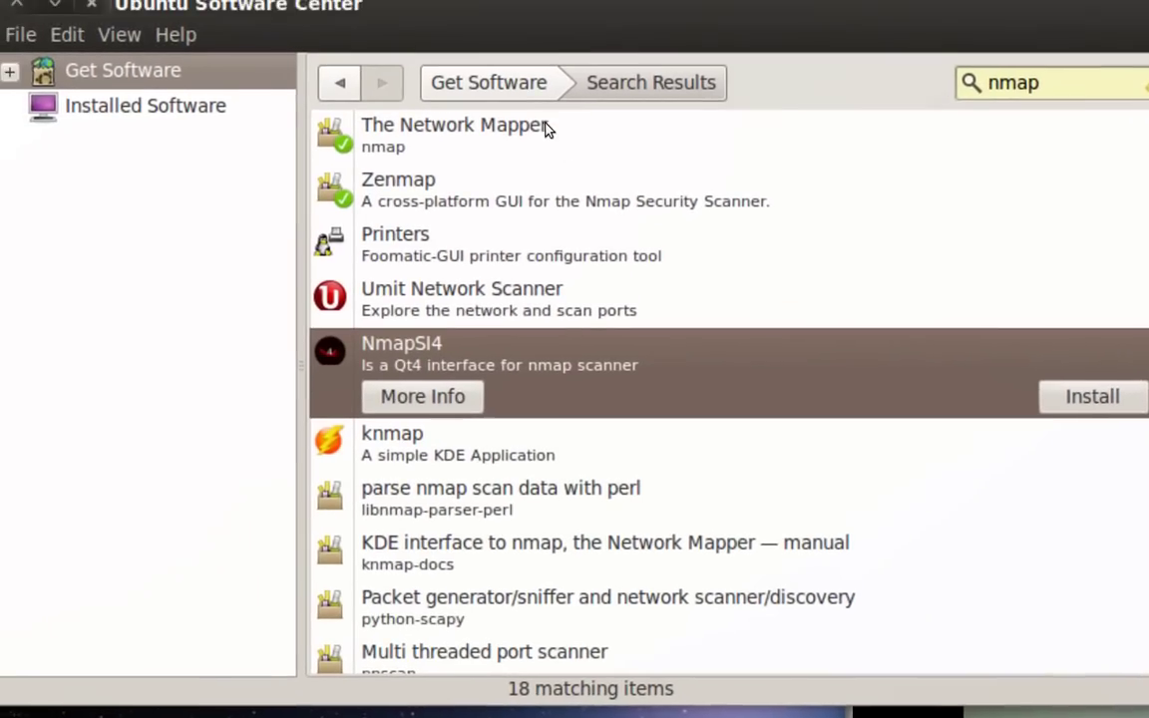
click(539, 133)
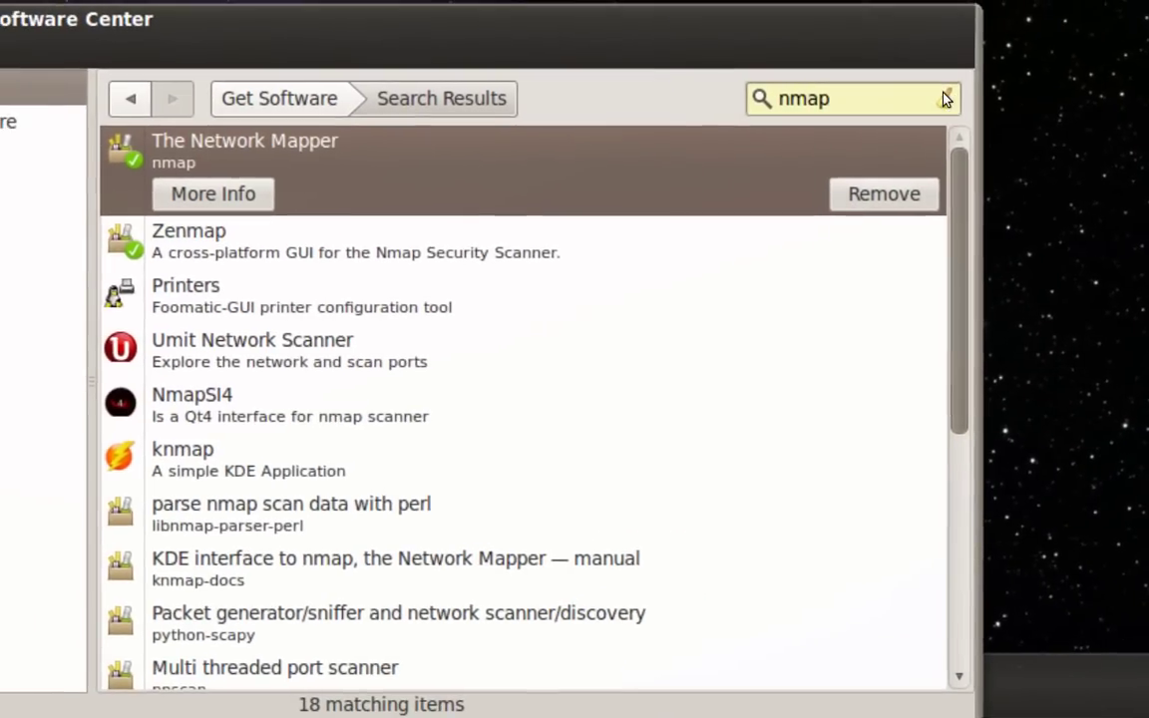
- Search for 'ettercap' and select the ettercap result to show it is installed
click(923, 94)
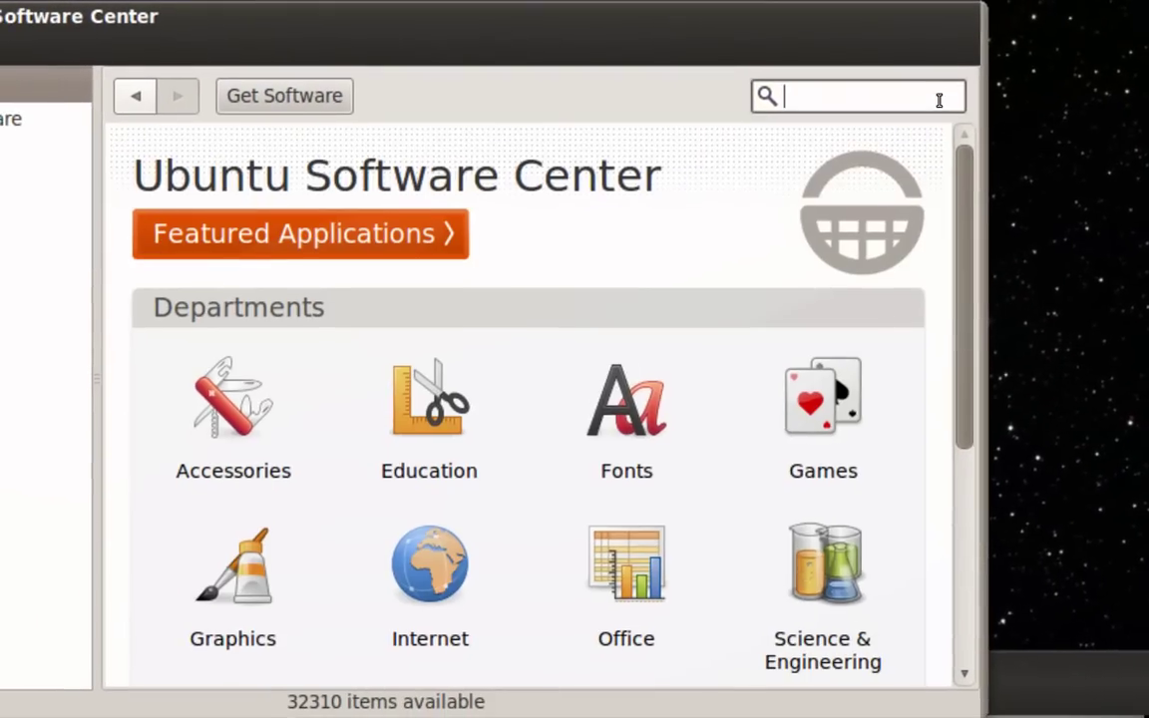
text(etter)
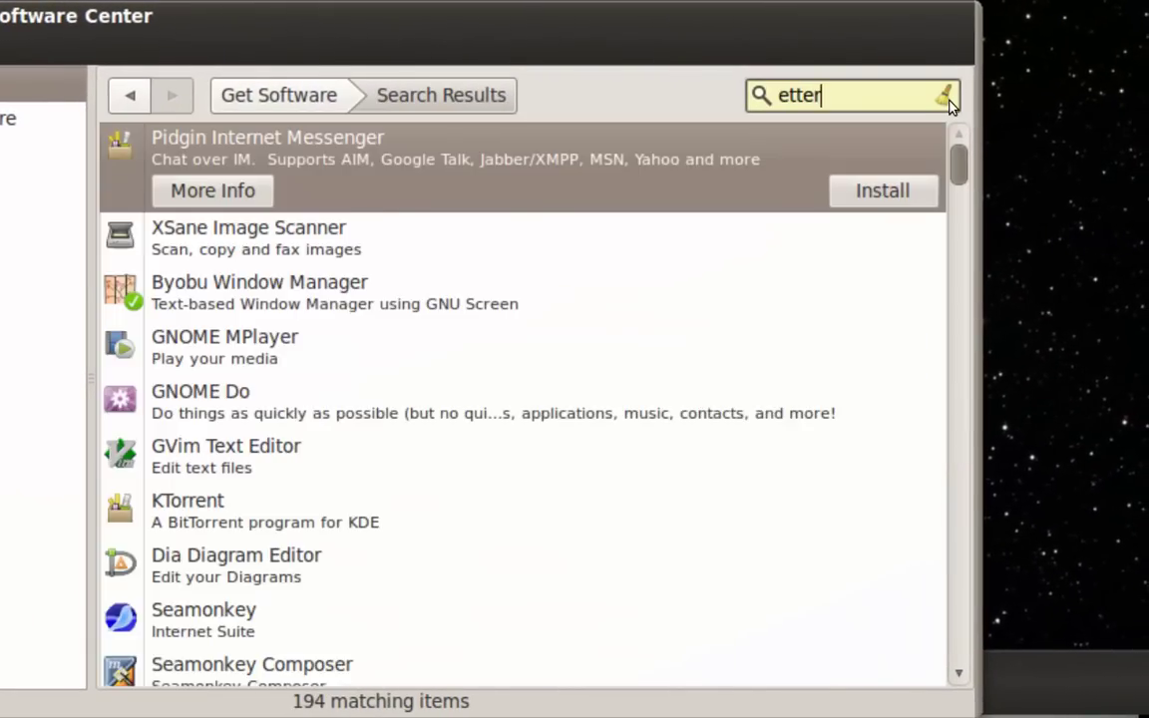
text(cap)
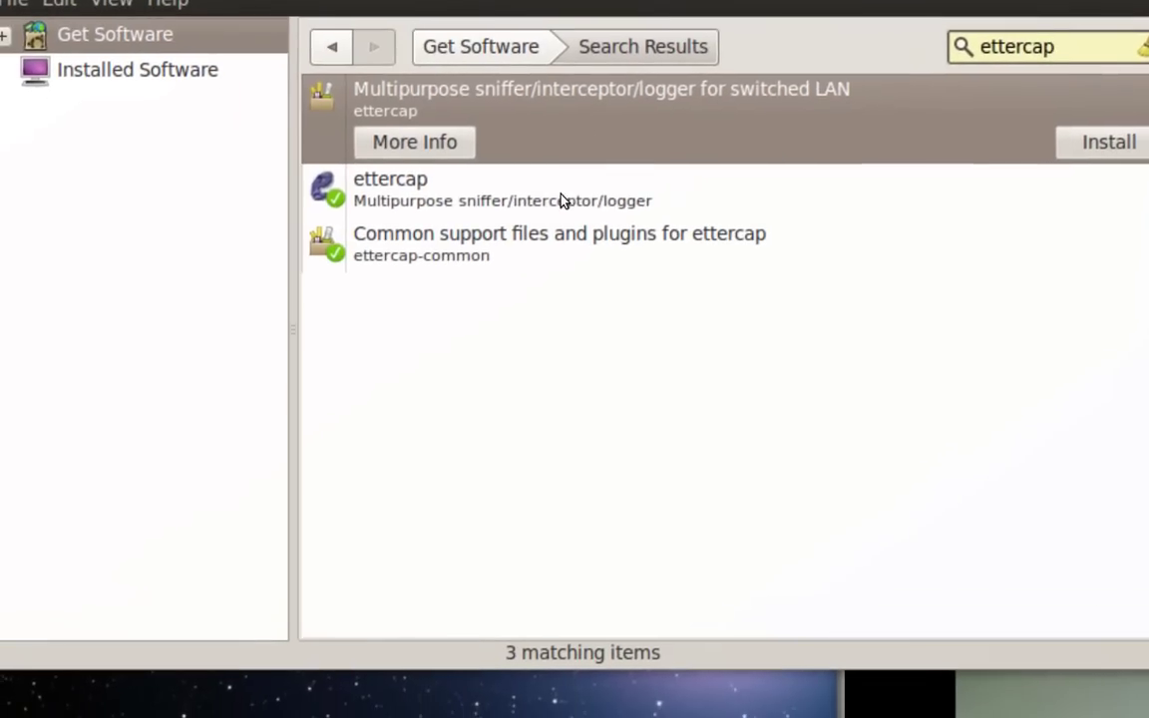
click(563, 199)
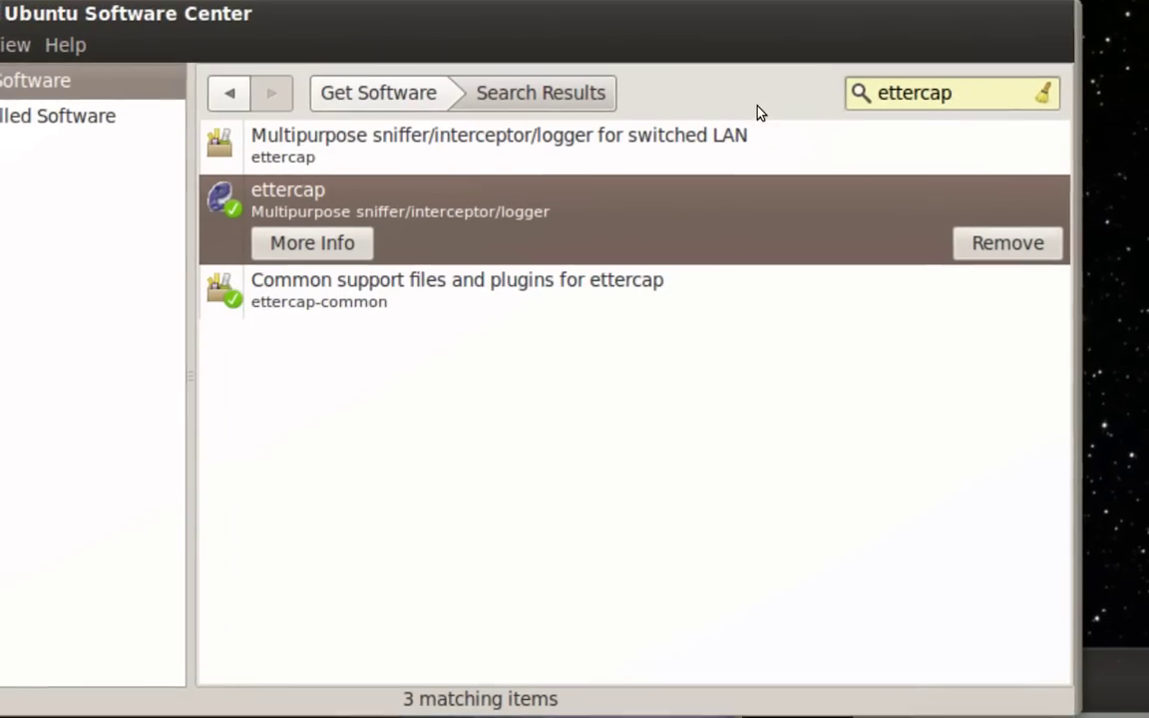
double_click(946, 94)
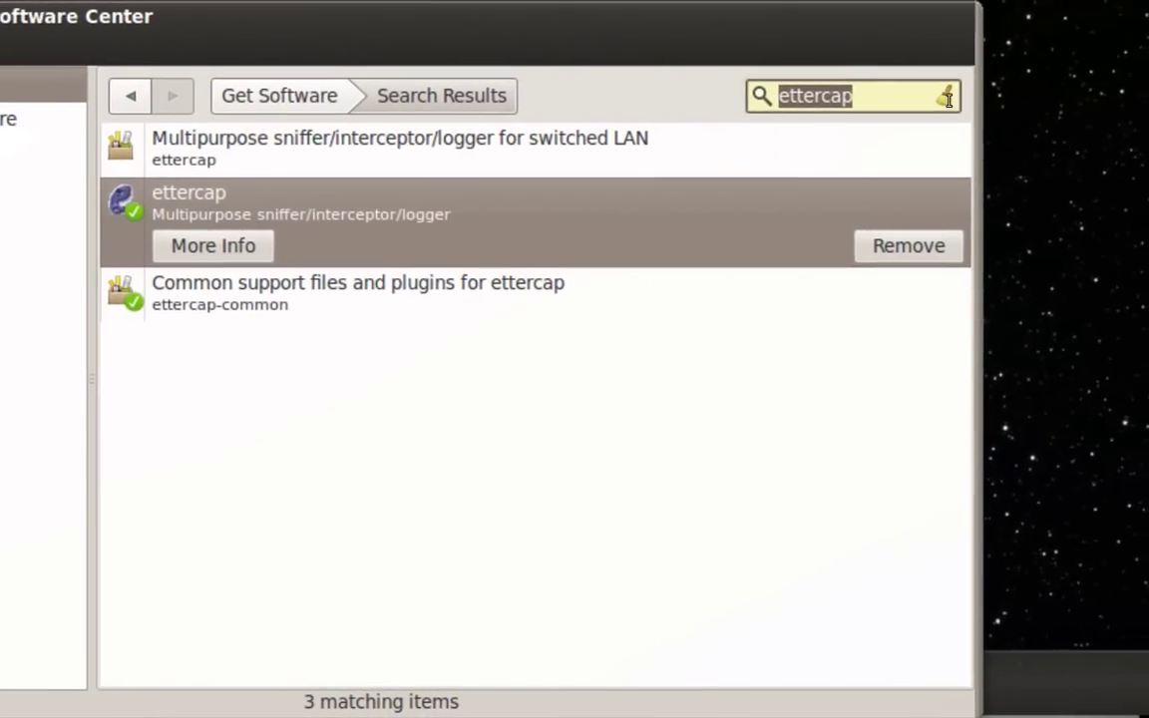
- Search for 'metasploit', see only w3af matches, then clear the search and close Software Center
click(1031, 93)
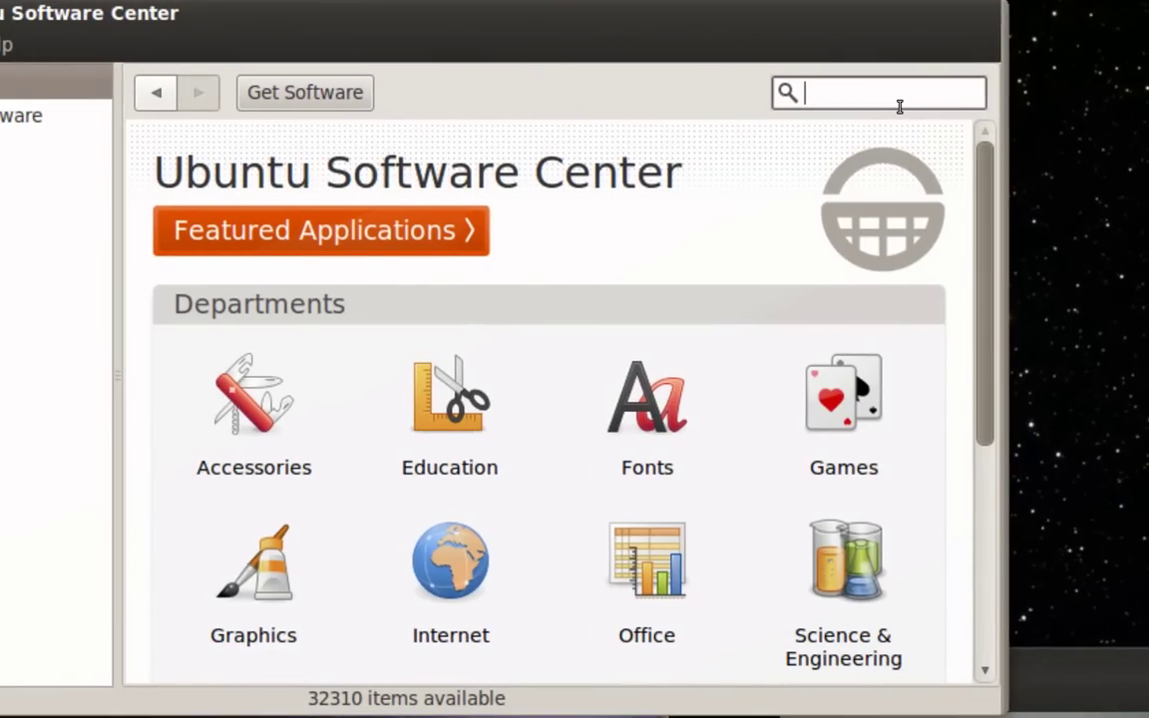
text(meta)
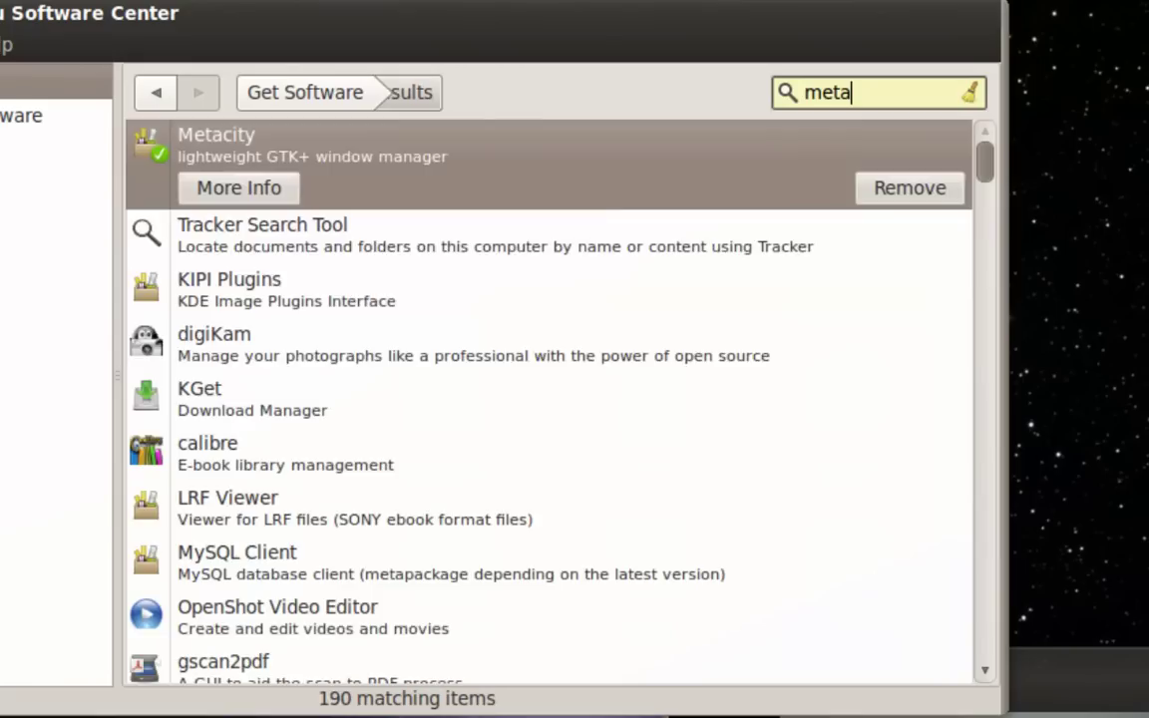
text(sploit)
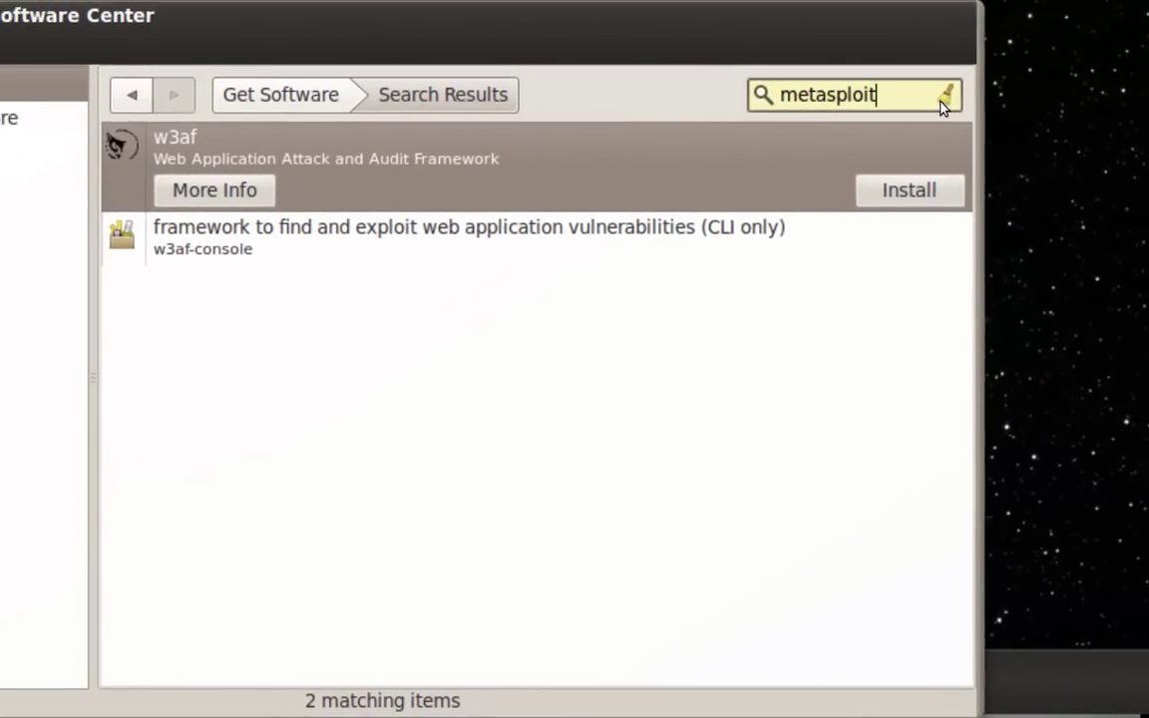
click(989, 97)
click(234, 44)
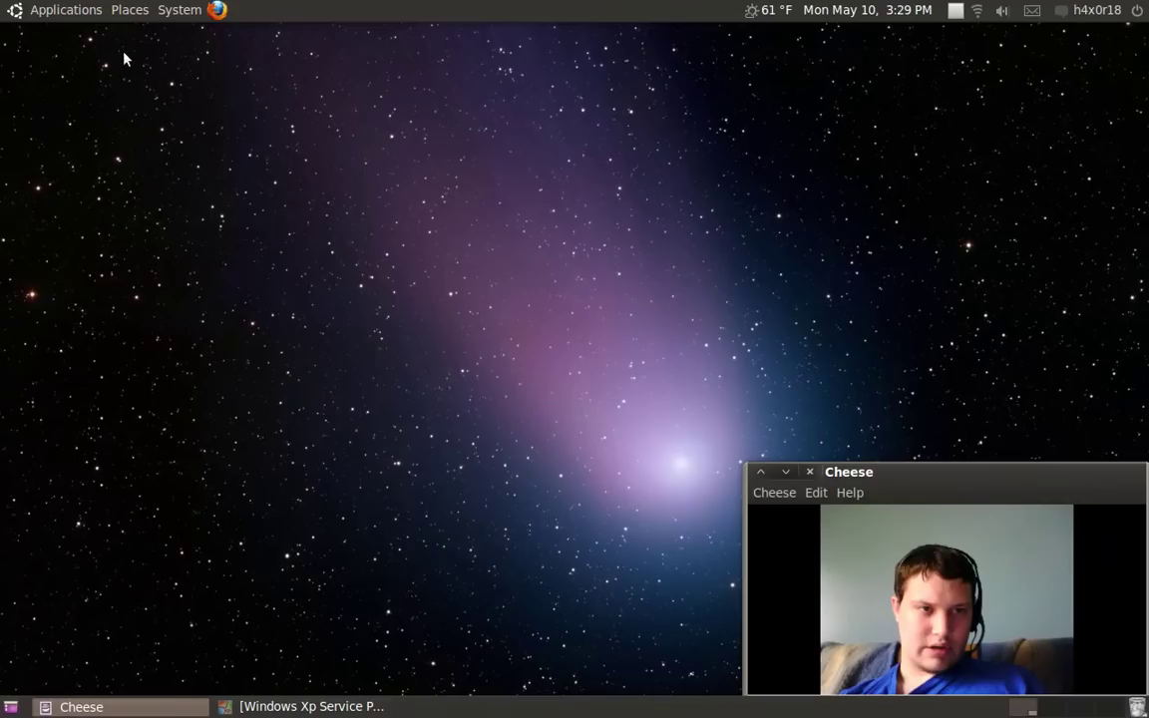
- Google 'Metasploit' in Firefox, visit metasploit.com's 'It works!' page, then close Firefox
click(217, 12)
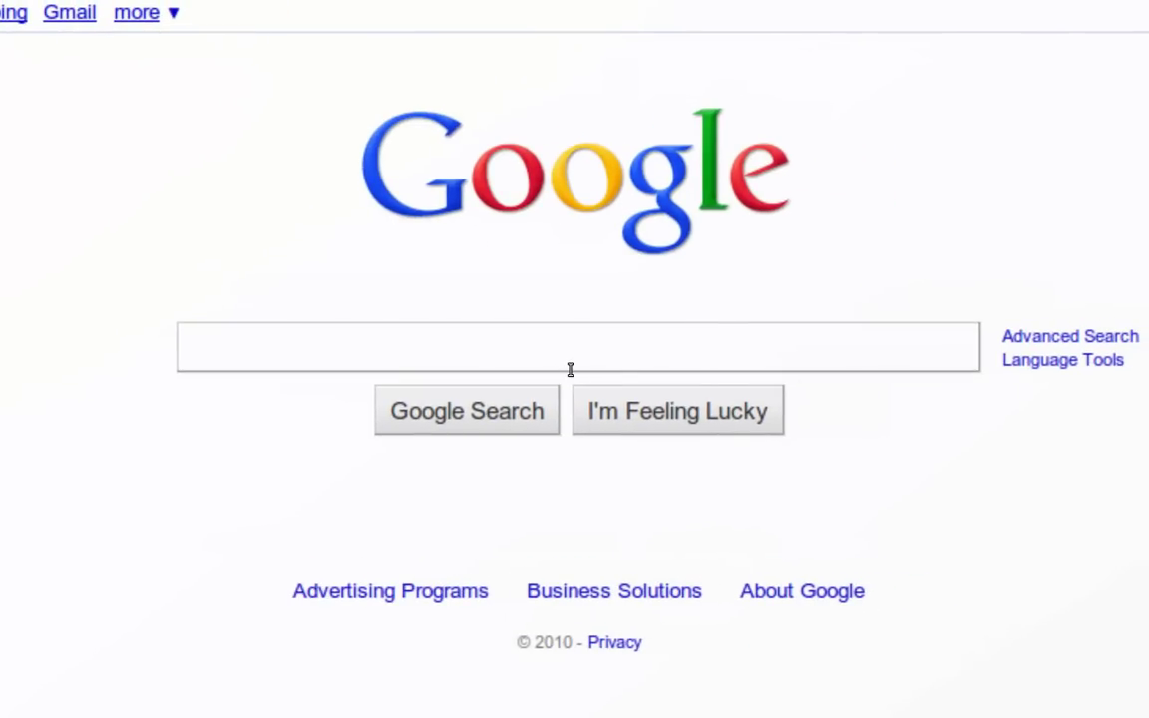
text(Metasp)
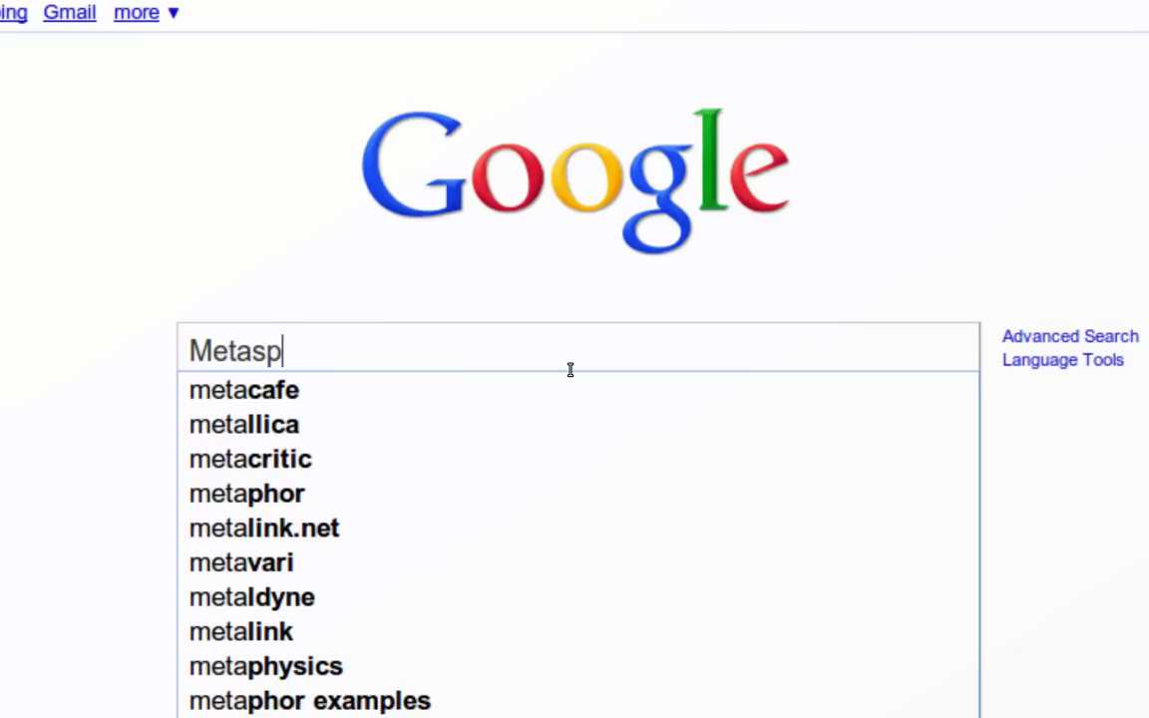
text(loit)
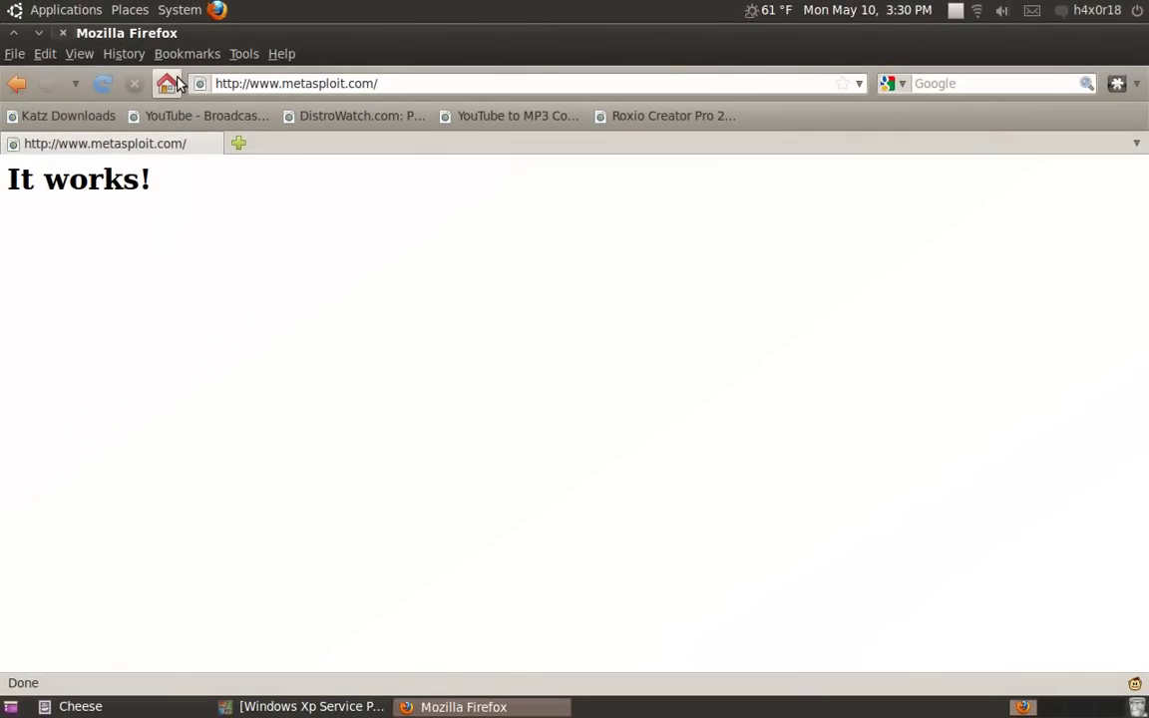
click(168, 83)
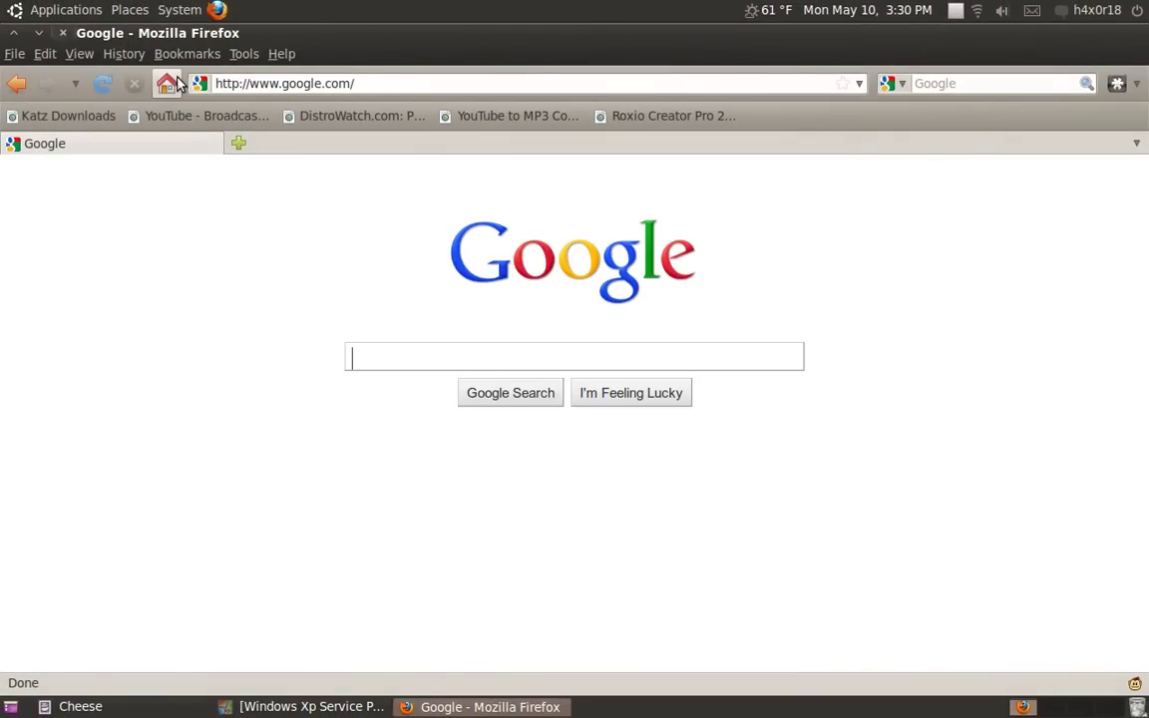
click(62, 33)
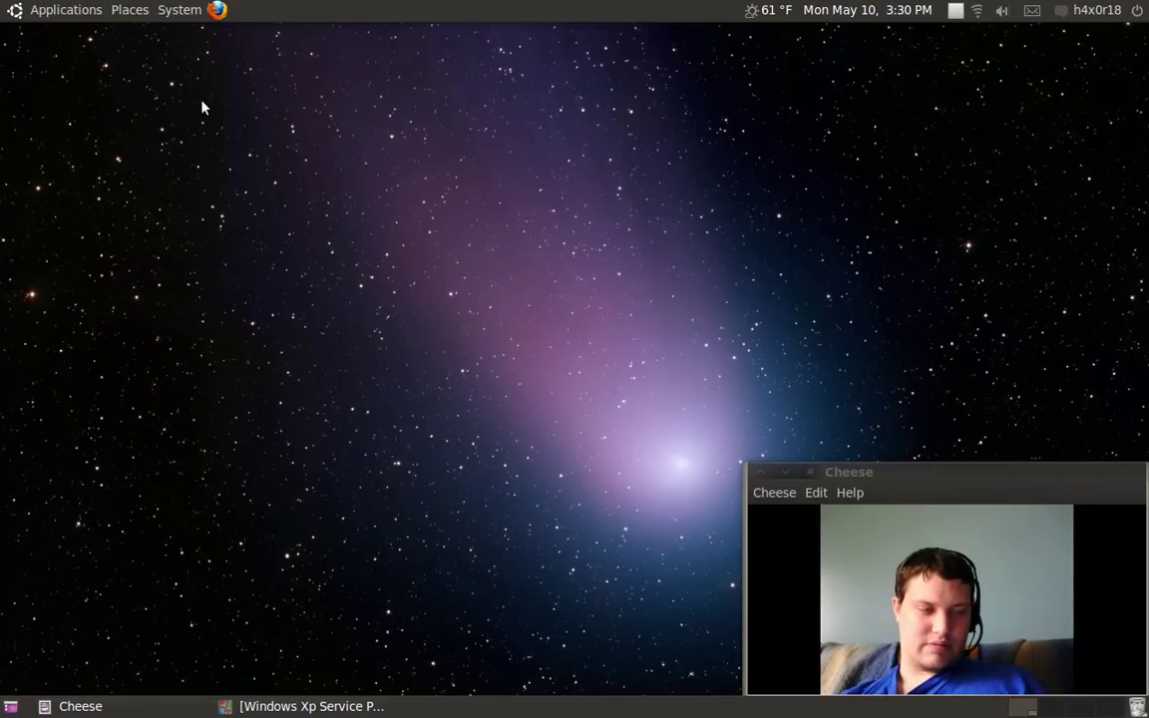
- Show the Applications > Internet submenu listing ettercap, Metasploit, Wireshark and Zenmap
click(68, 10)
mouse_move(51, 115)
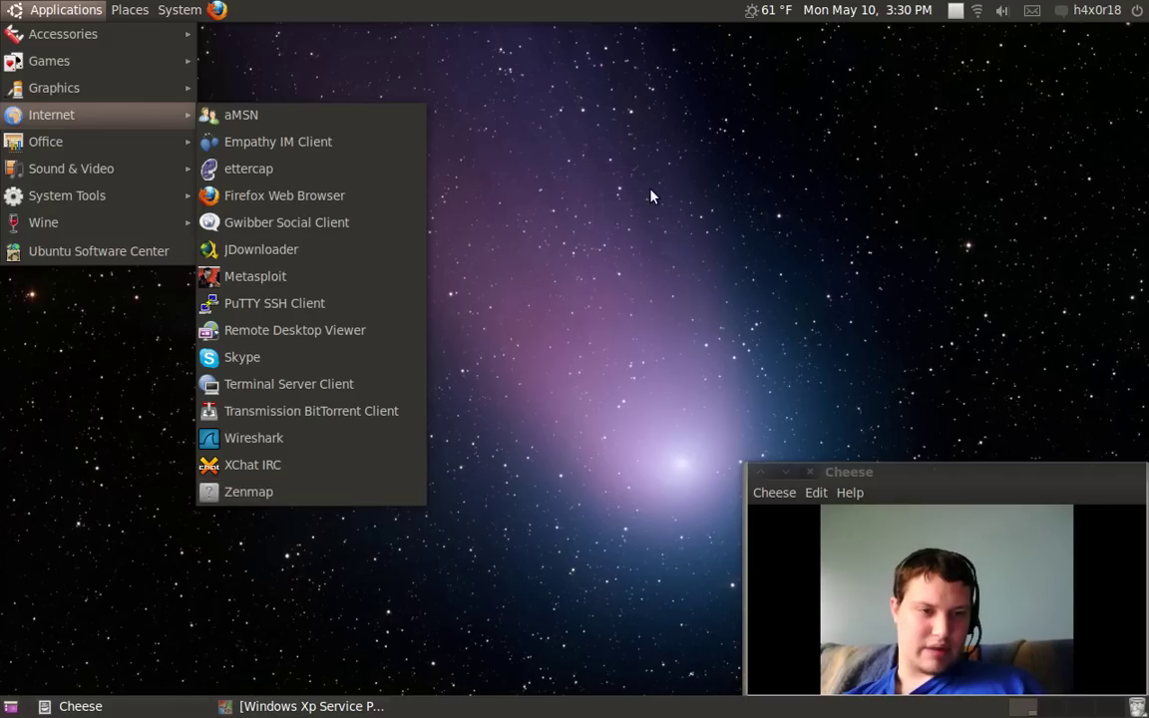
- Restore the Windows XP SP2 VirtualBox window and open its Start menu with the Windows key
click(582, 225)
click(305, 706)
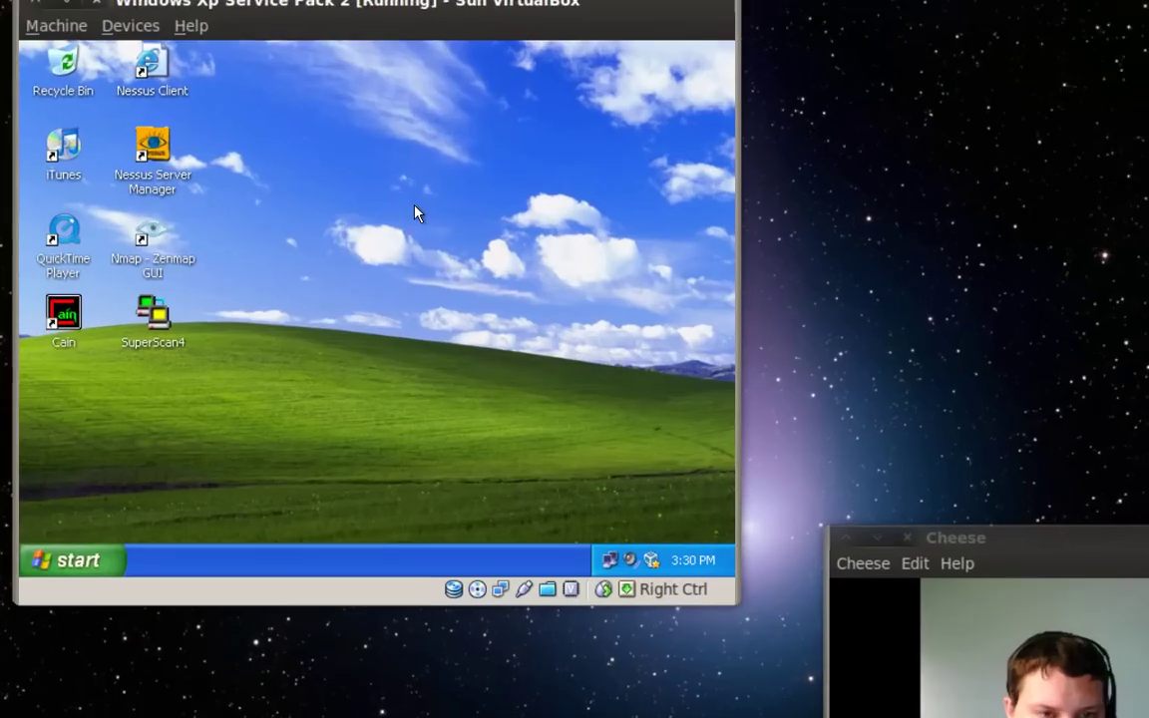
key(super)
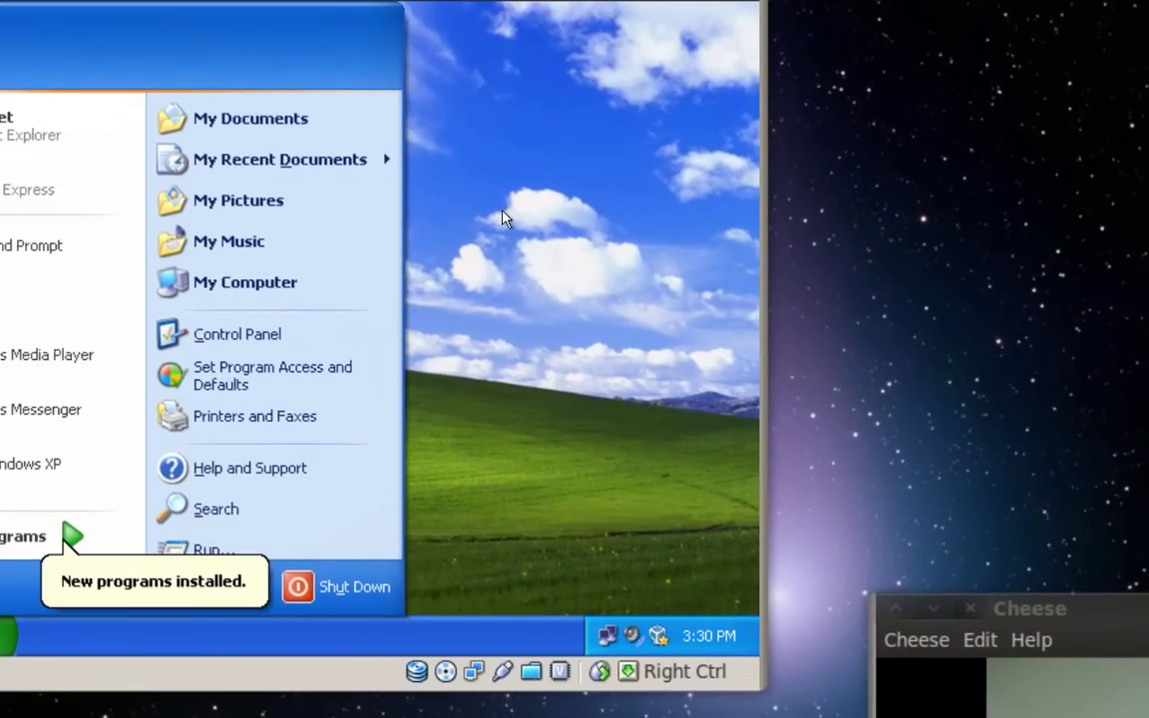
click(579, 218)
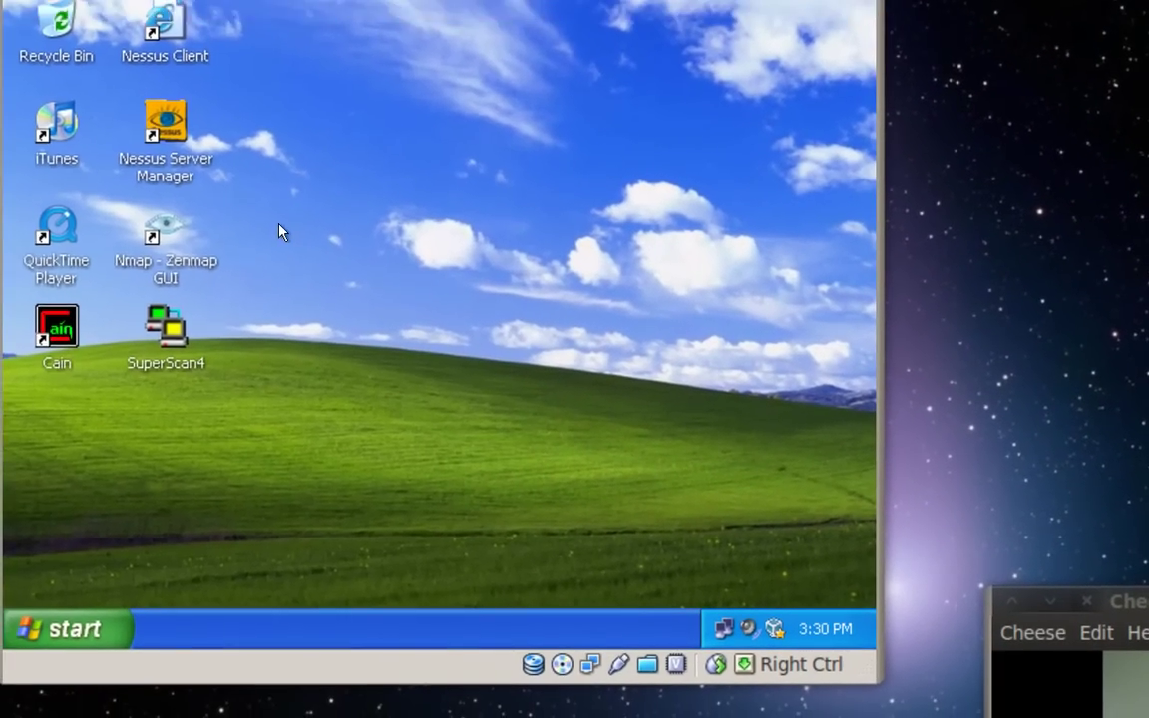
key(super)
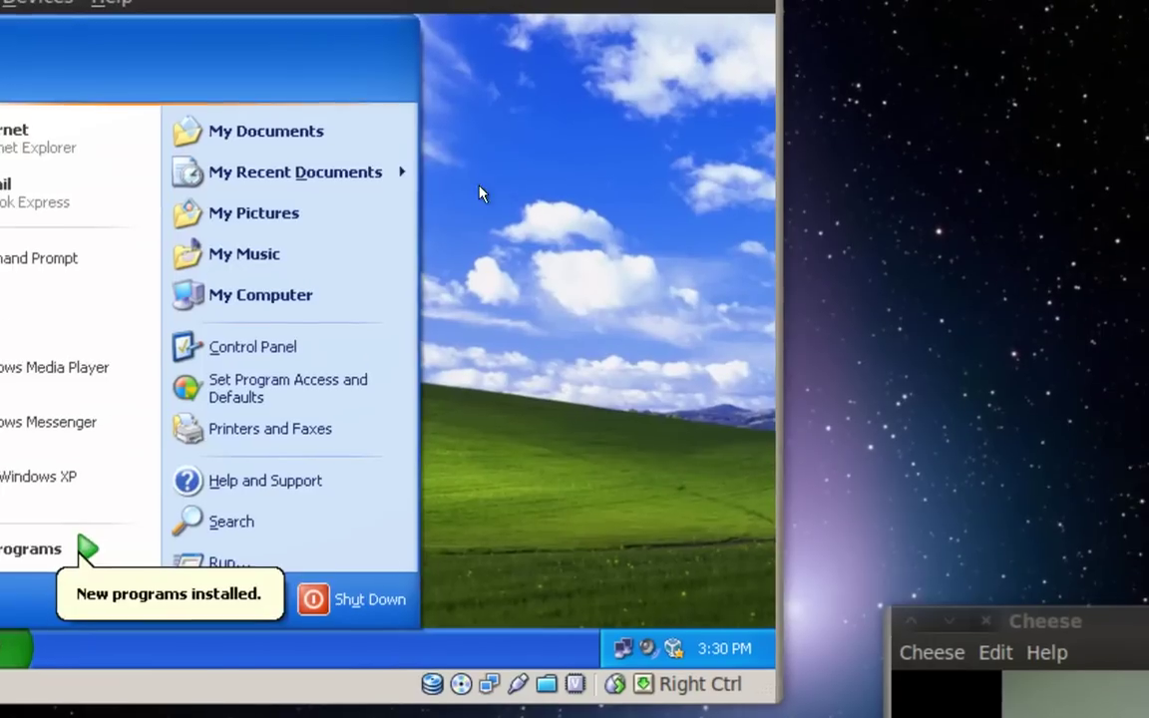
click(480, 192)
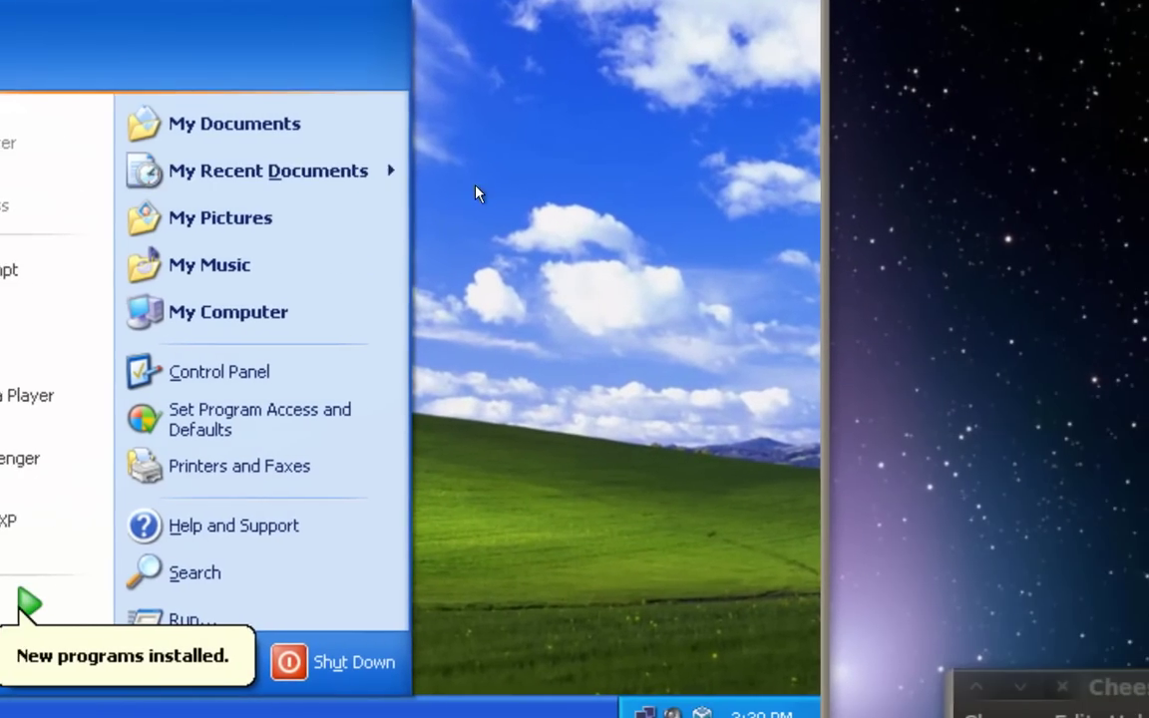
- Dismiss the XP Start menu to show the Nessus, Zenmap, Cain and SuperScan4 shortcuts
click(476, 193)
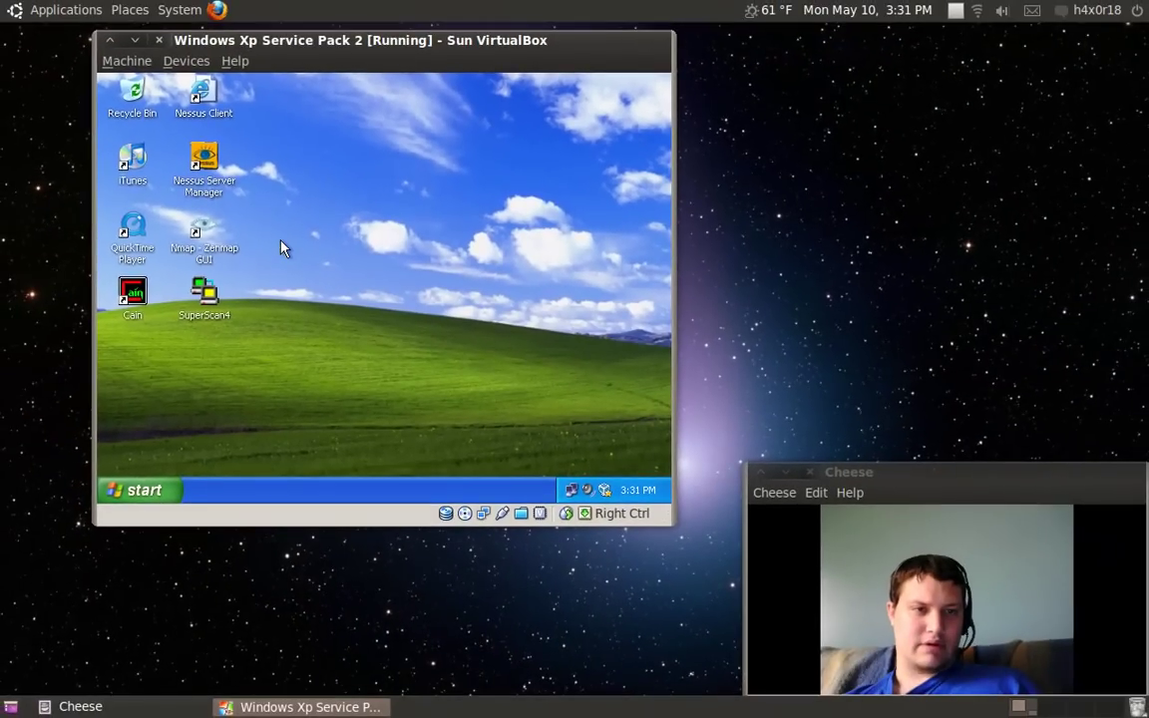
key(super)
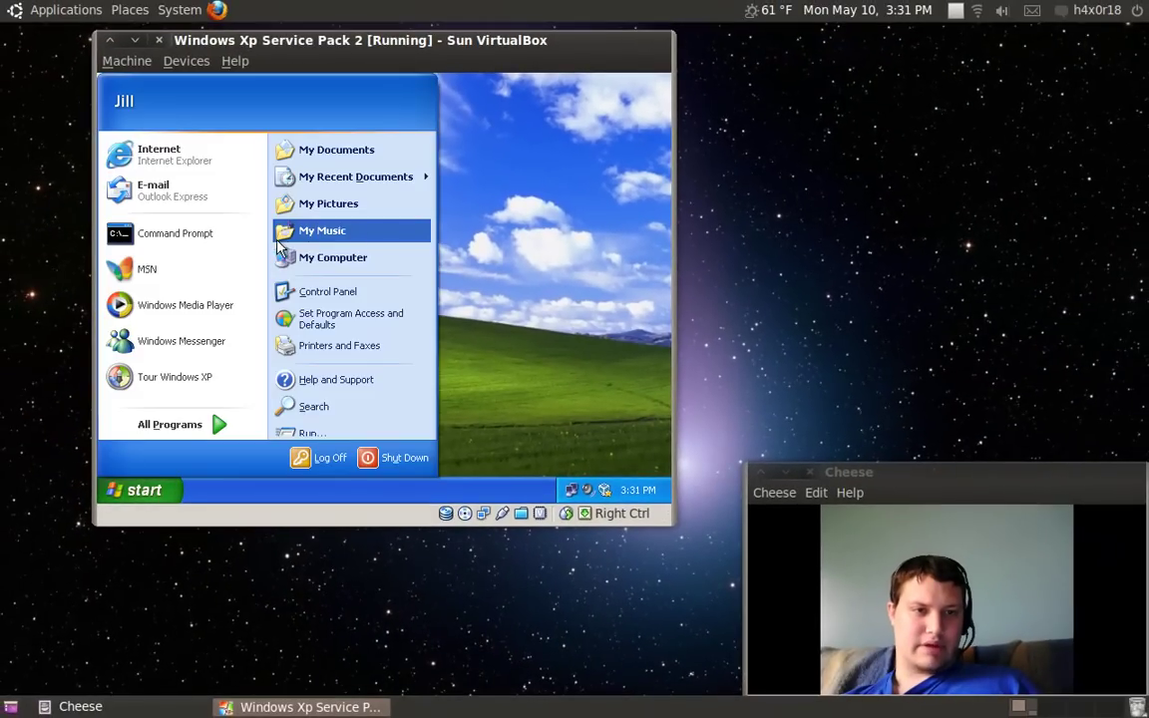
key(Escape)
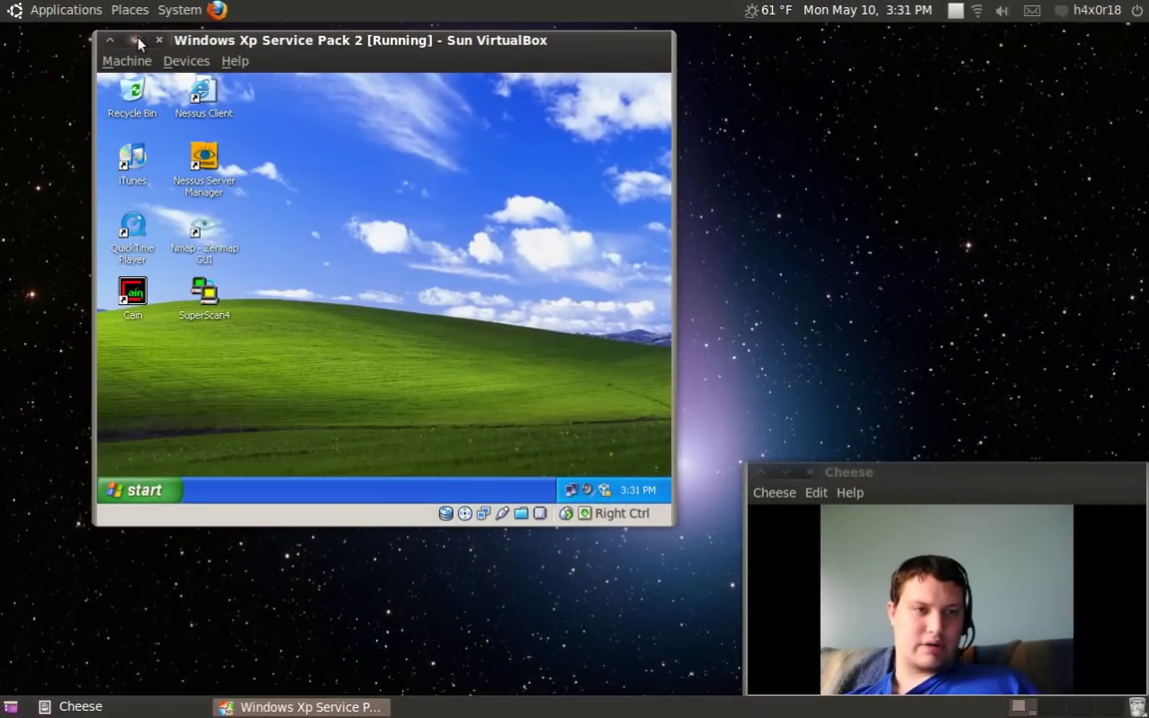
- Minimize the Windows XP VirtualBox window to reveal the Ubuntu desktop
click(133, 40)
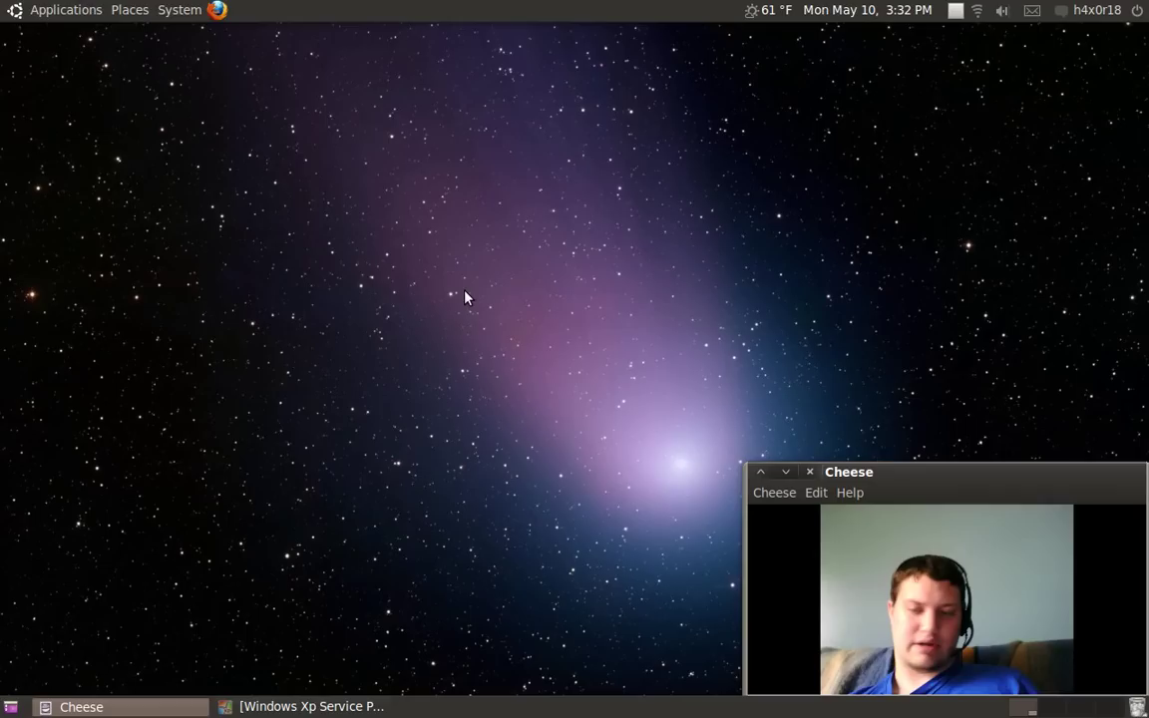